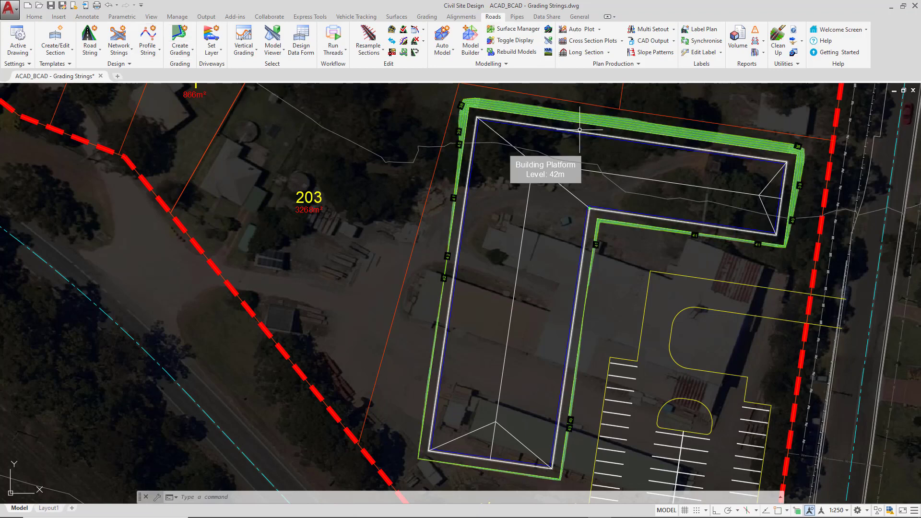
Open the GR-Building Platform grading string for editing by choosing it from the list of strings
mouse_move(579, 129)
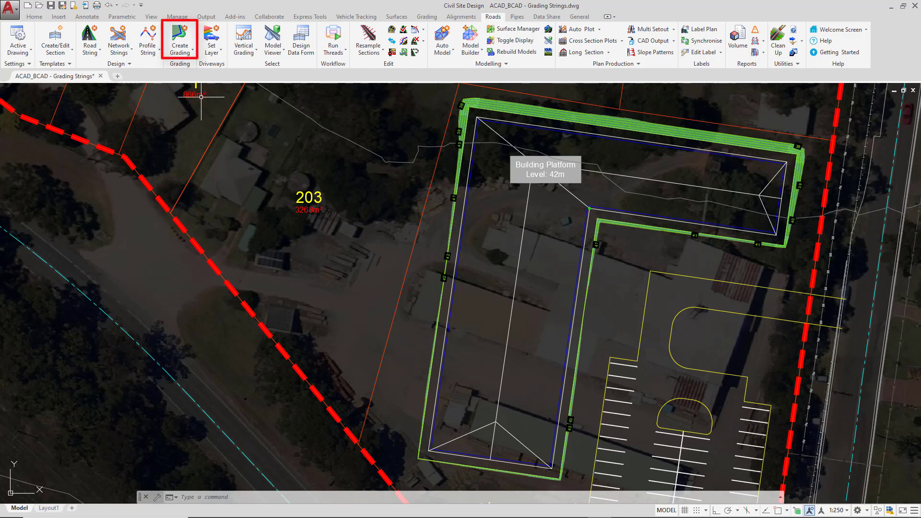
click(190, 53)
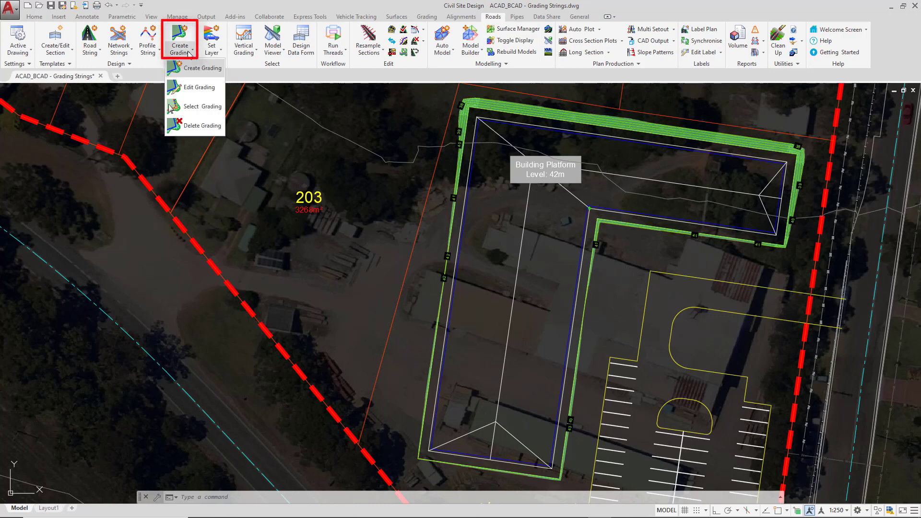
click(188, 88)
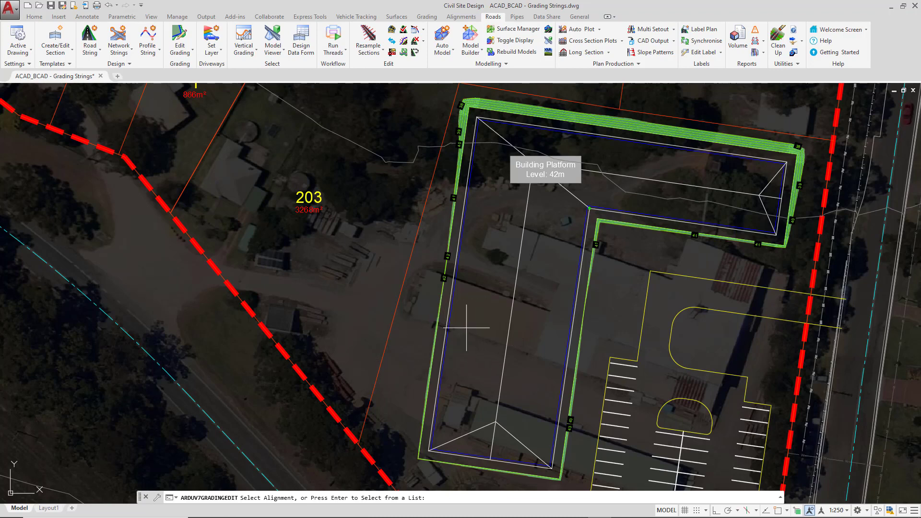
click(416, 335)
click(480, 334)
key(Return)
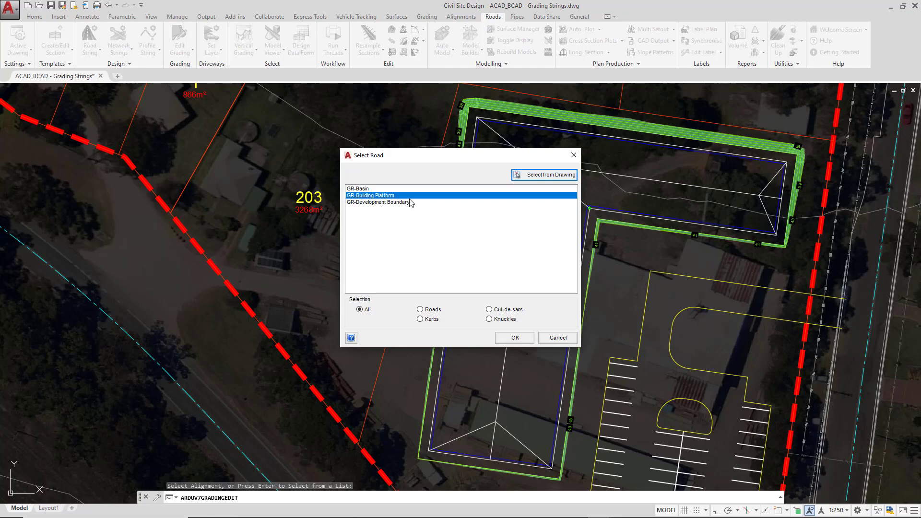
click(515, 338)
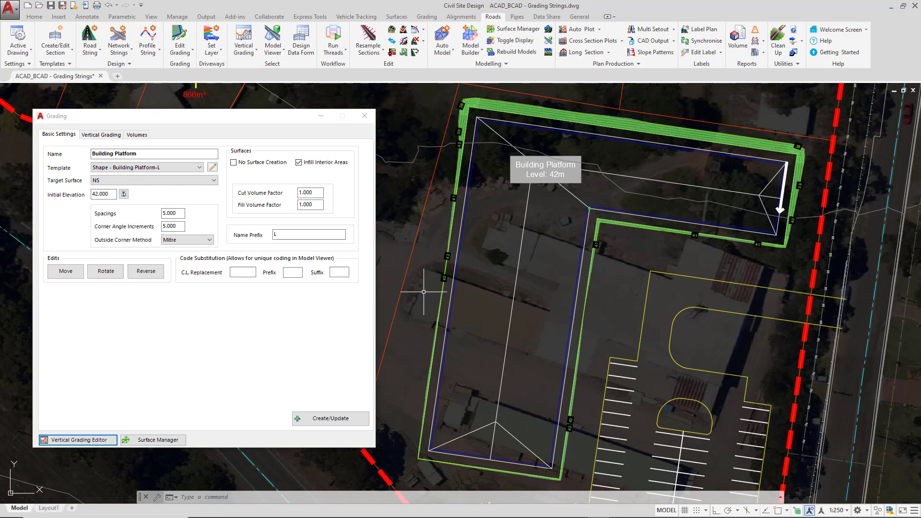
Move the Building Platform grading string westward by picking a new origin point inside the building's eastern wing
click(75, 277)
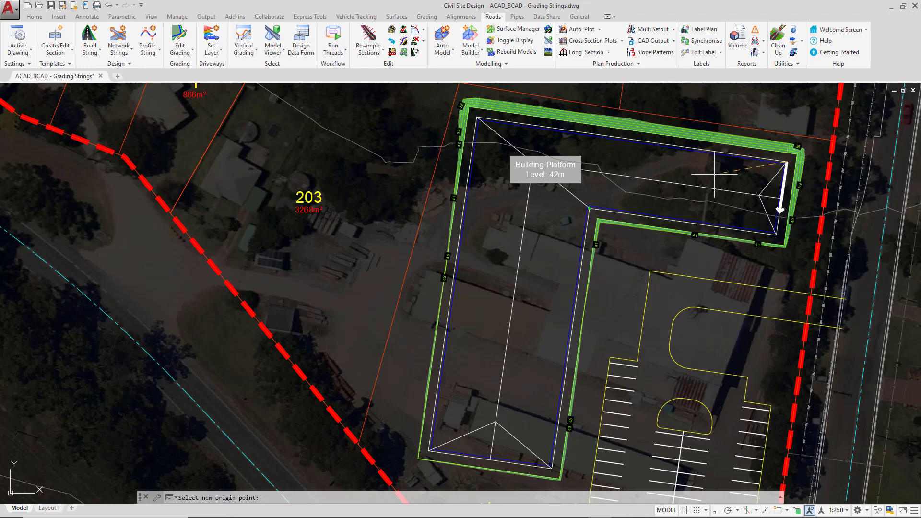
click(663, 175)
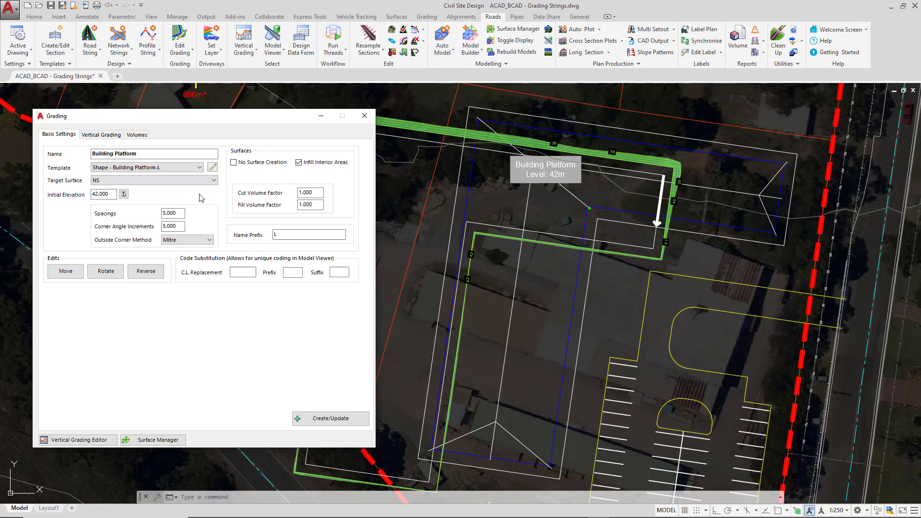
Move the grading string's origin onto the building outline's north-east corner with endpoint snapping on, and close the grading settings
click(65, 272)
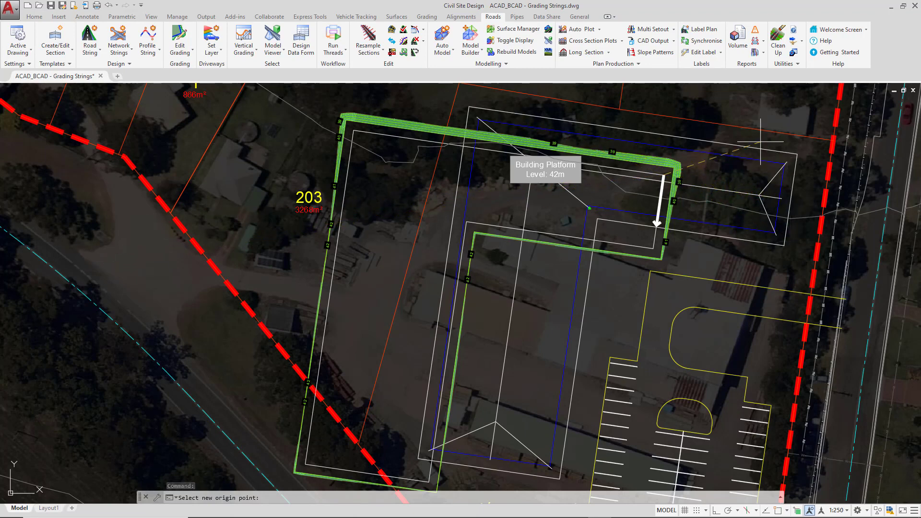
scroll(803, 159, up, 4)
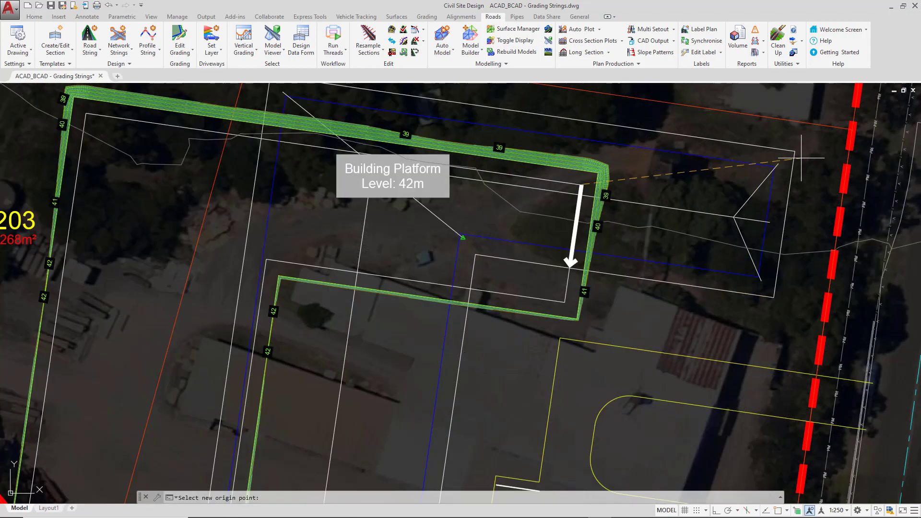
click(768, 167)
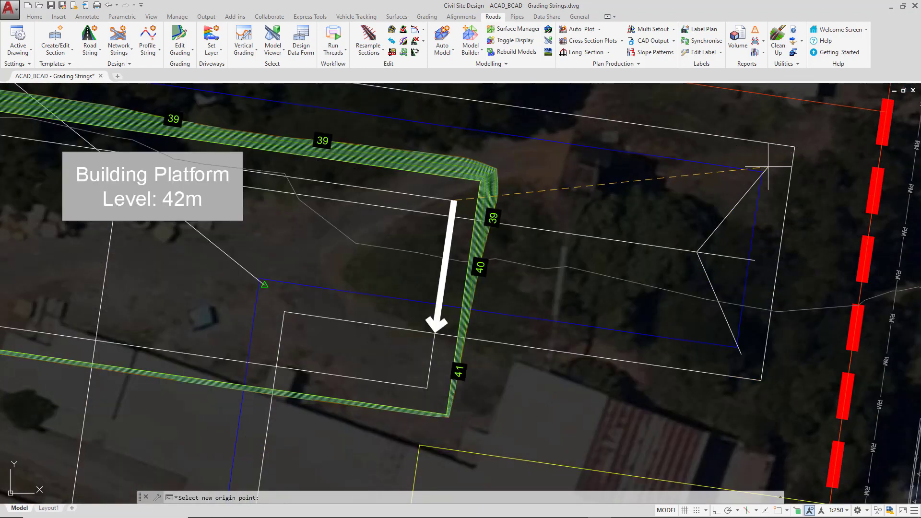
key(F3)
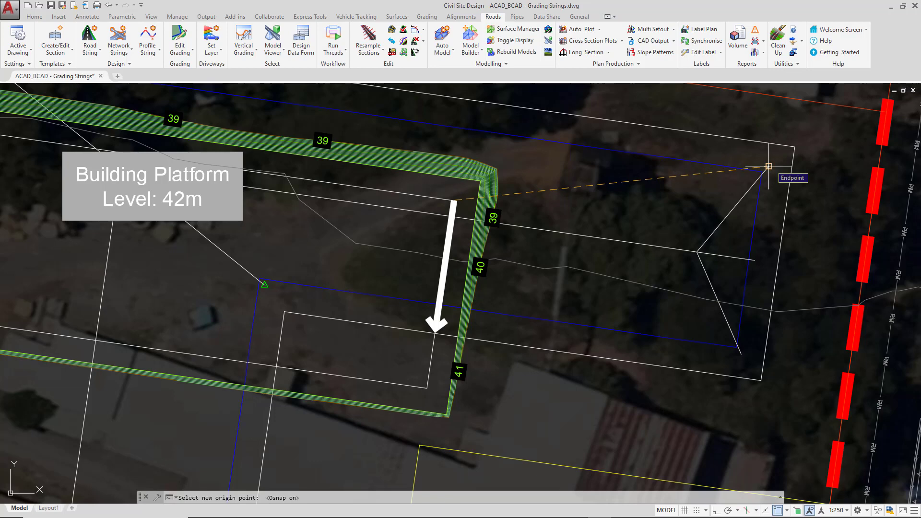
click(768, 166)
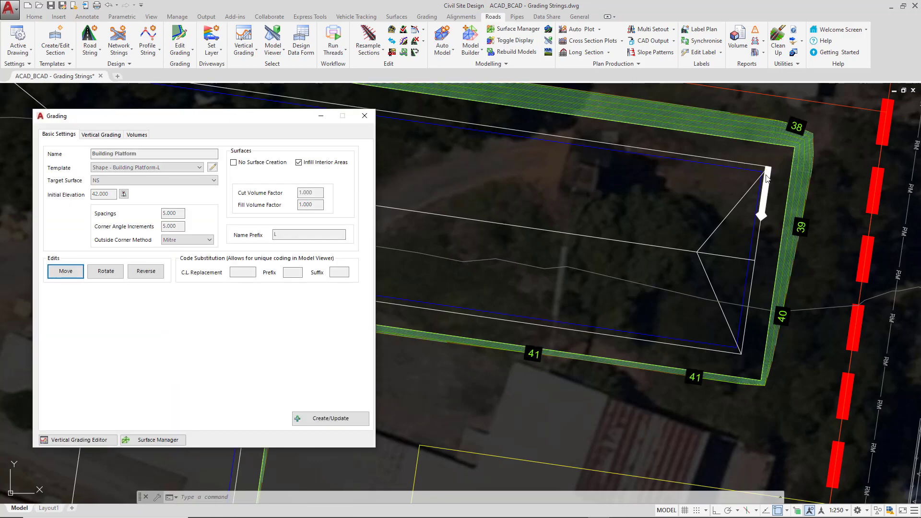
scroll(658, 273, down, 2)
scroll(658, 273, down, 3)
scroll(572, 261, up, 2)
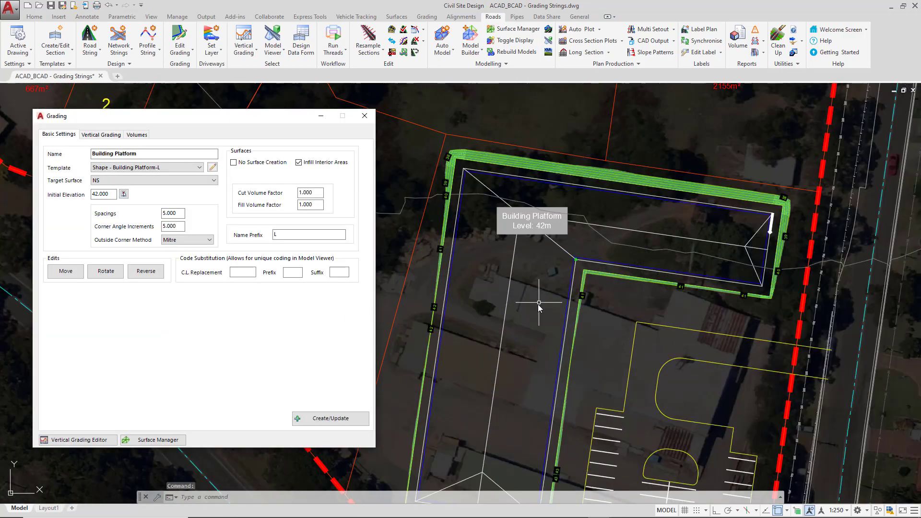
middle_drag(543, 290, 541, 205)
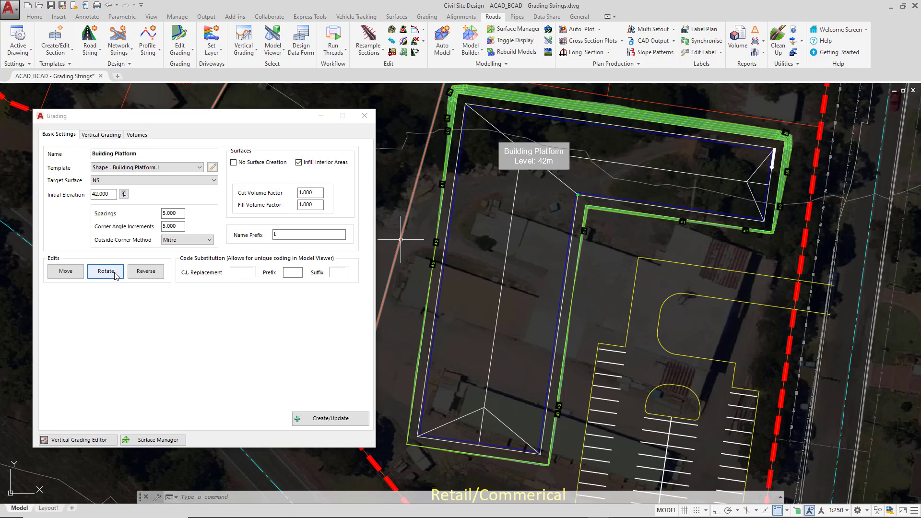
click(364, 117)
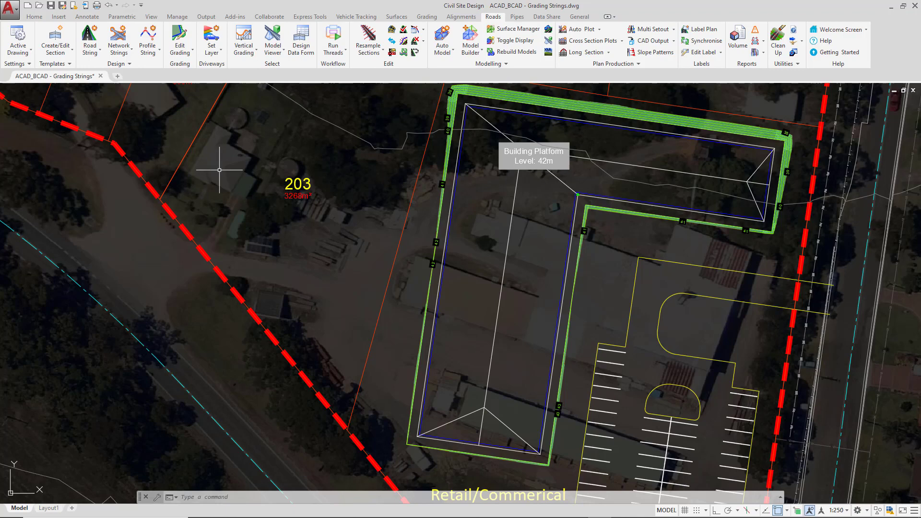
Move the building platform polyline westward across lot 203 with the standard Move command
click(34, 17)
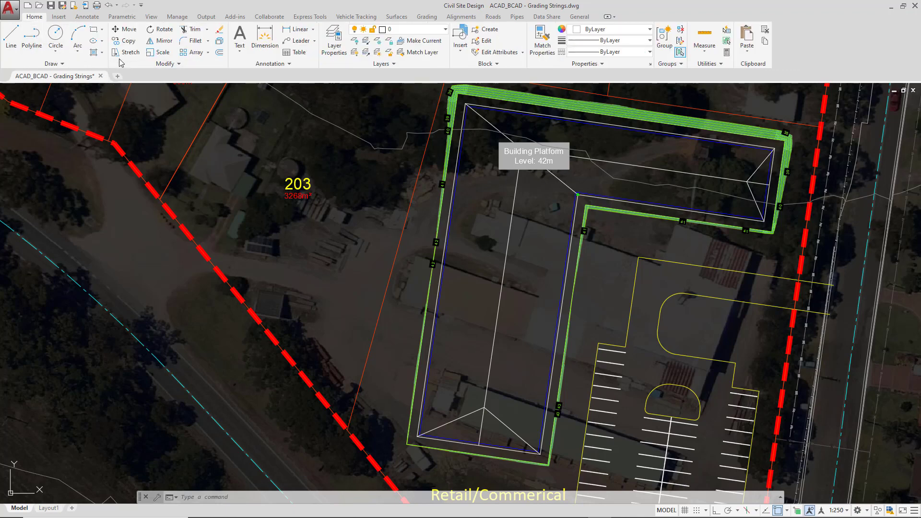
click(128, 30)
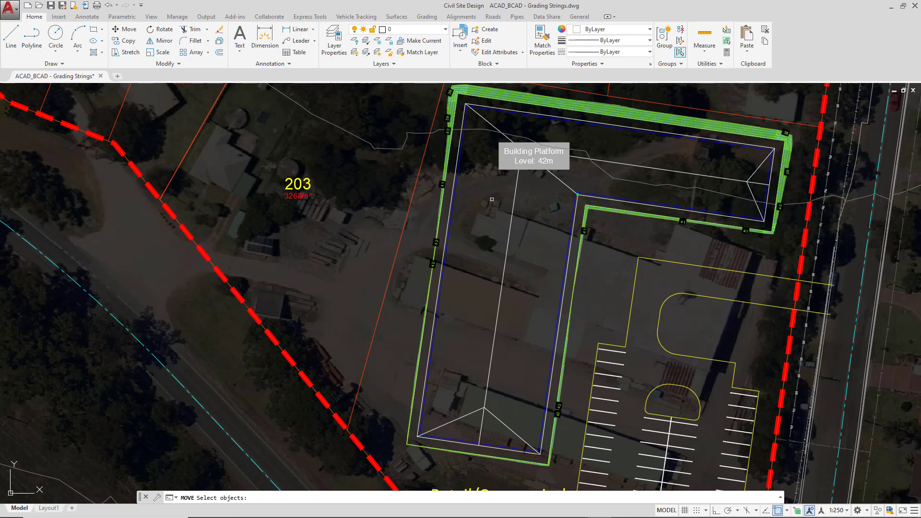
scroll(600, 179, up, 4)
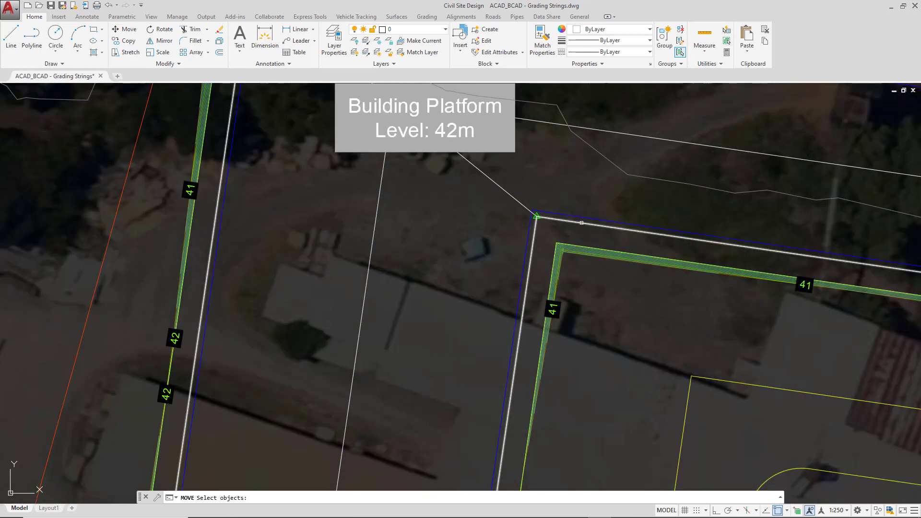
click(581, 223)
scroll(434, 230, down, 3)
scroll(434, 230, up, 1)
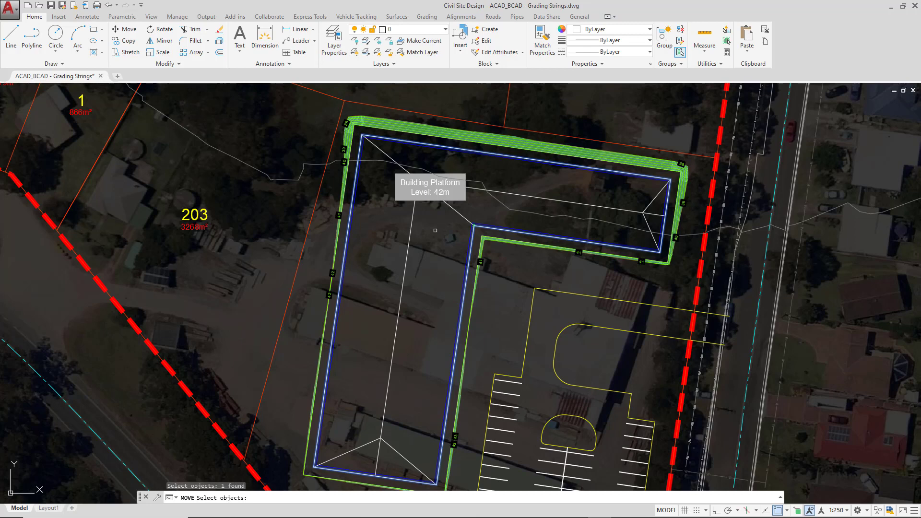
key(Return)
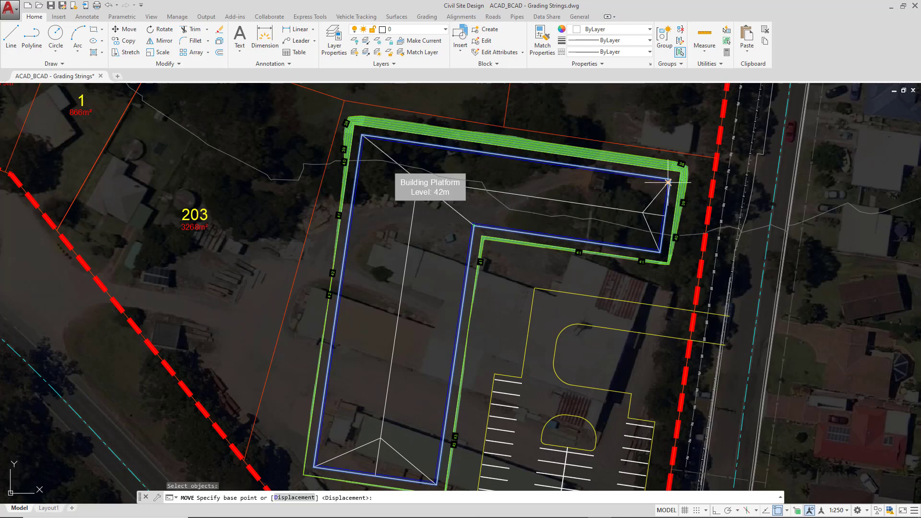
click(616, 184)
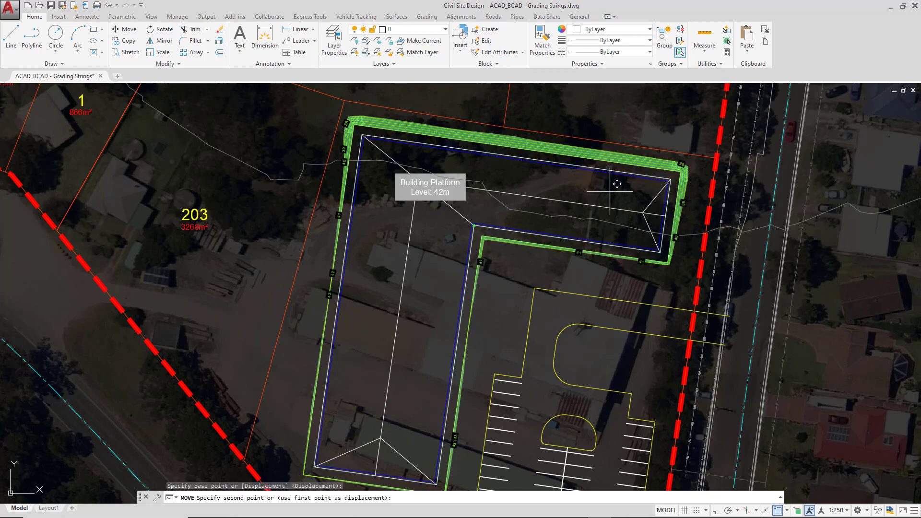
click(384, 216)
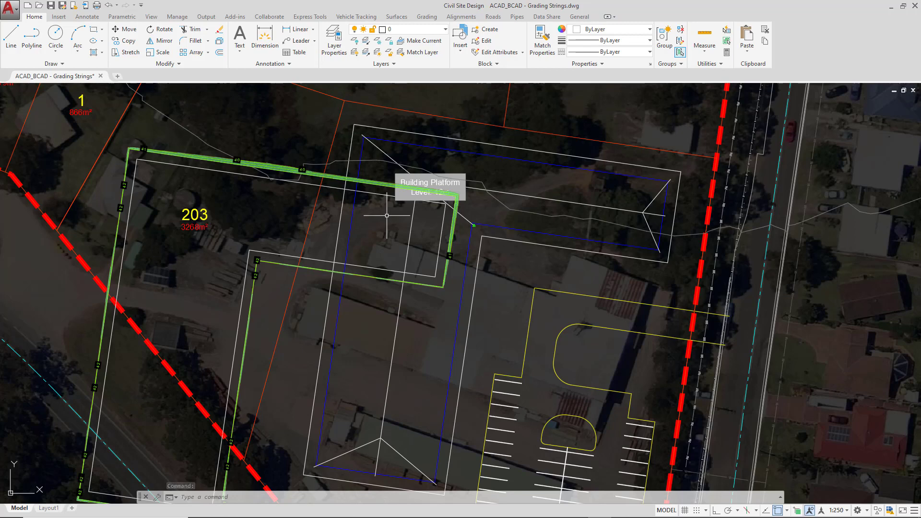
Move the displaced platform polyline so its north-east corner snaps to the building outline's north-east corner
click(126, 29)
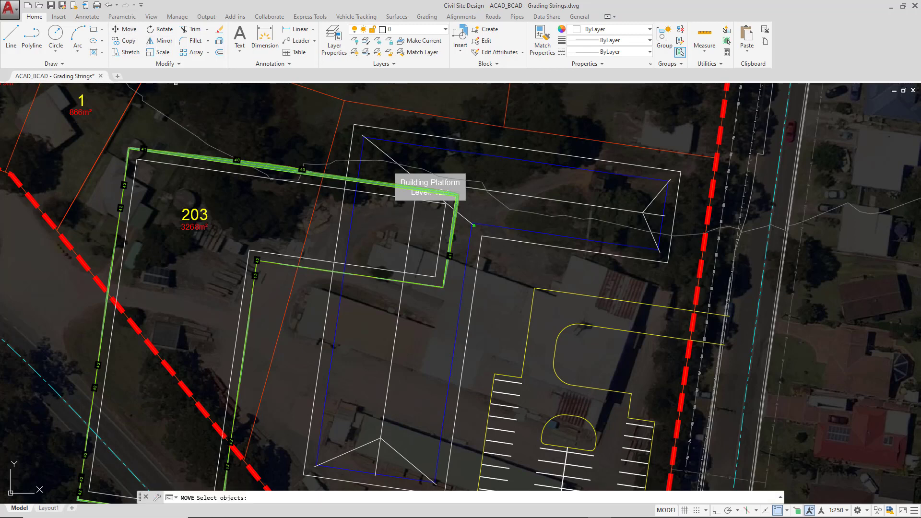
click(439, 244)
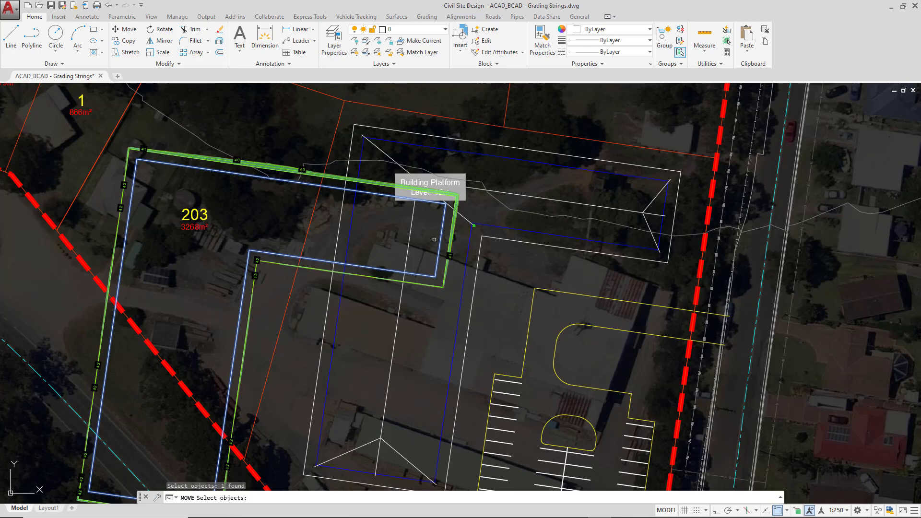
key(Return)
click(439, 234)
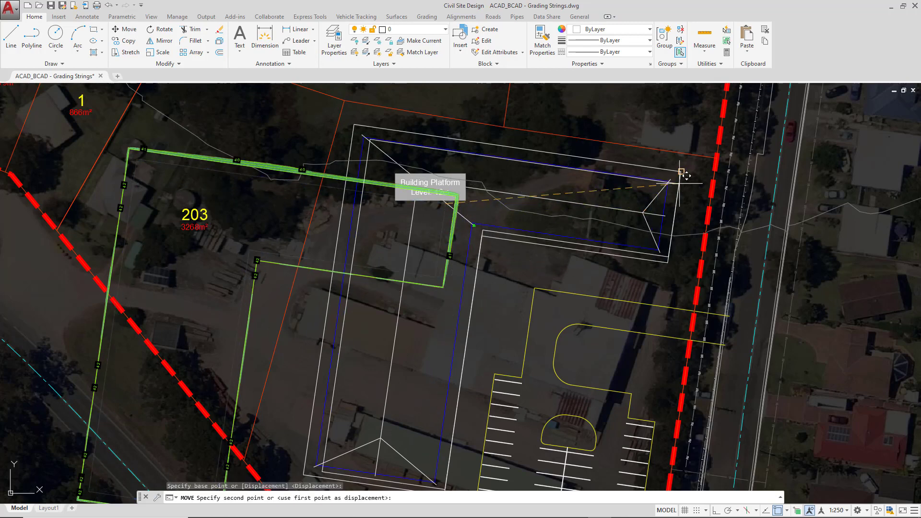
click(670, 179)
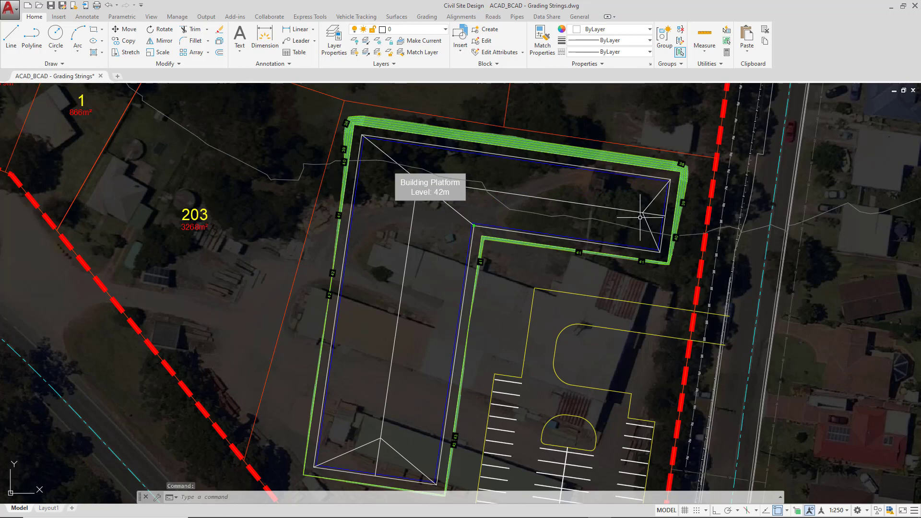
middle_drag(621, 327, 612, 318)
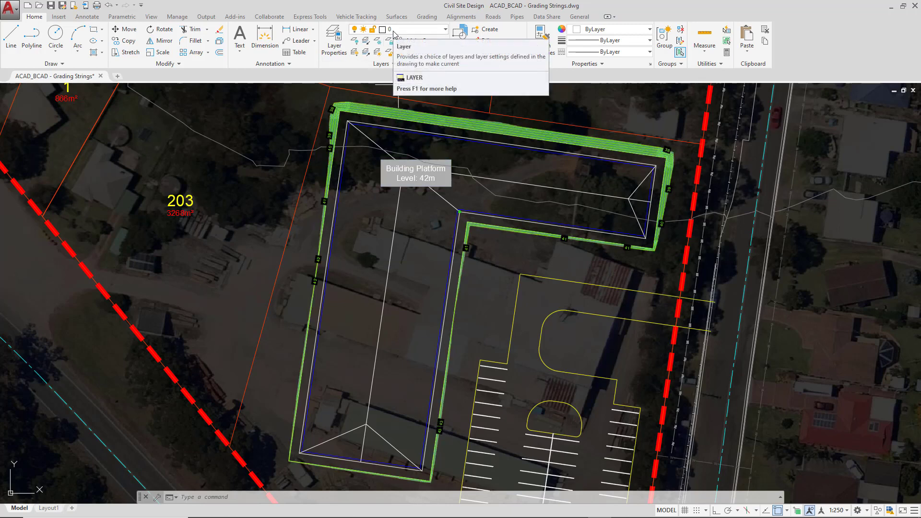
Select the GR-Building Platform polyline with the Select Grading tool, choosing the string from the list
click(493, 17)
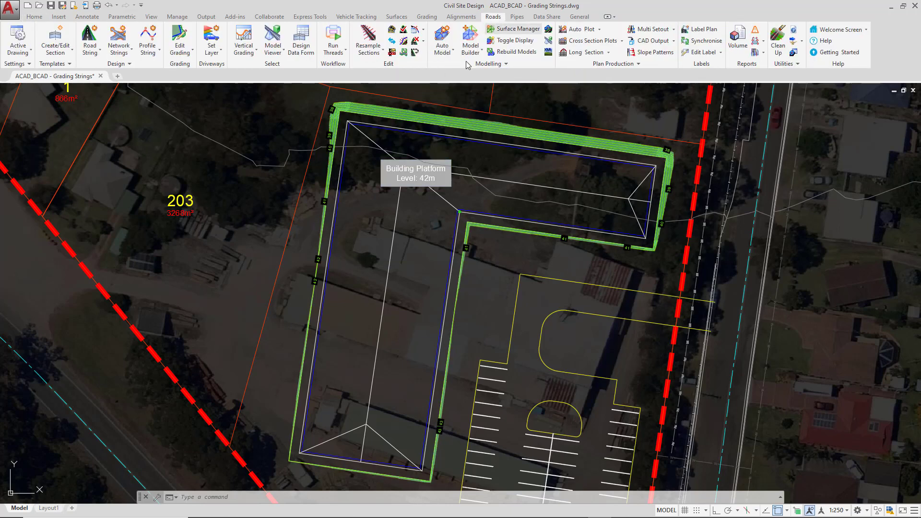
click(180, 48)
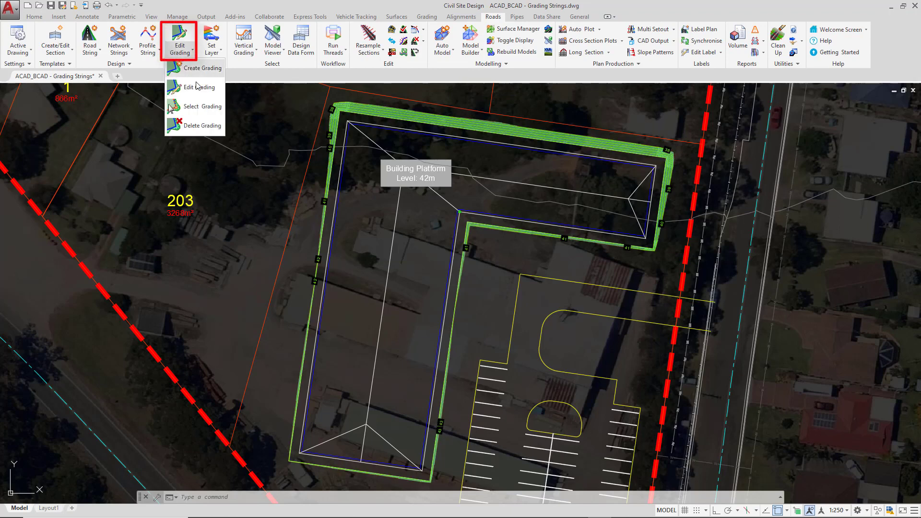
click(189, 106)
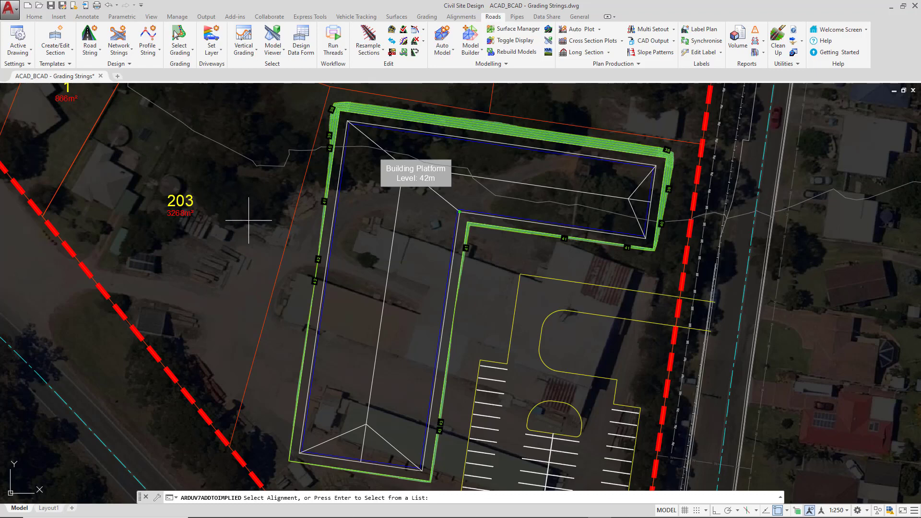
key(Return)
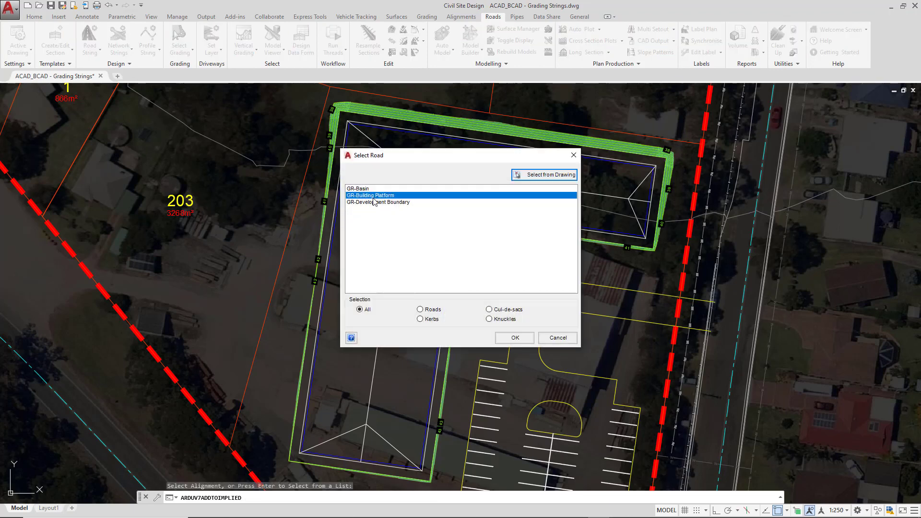
click(518, 338)
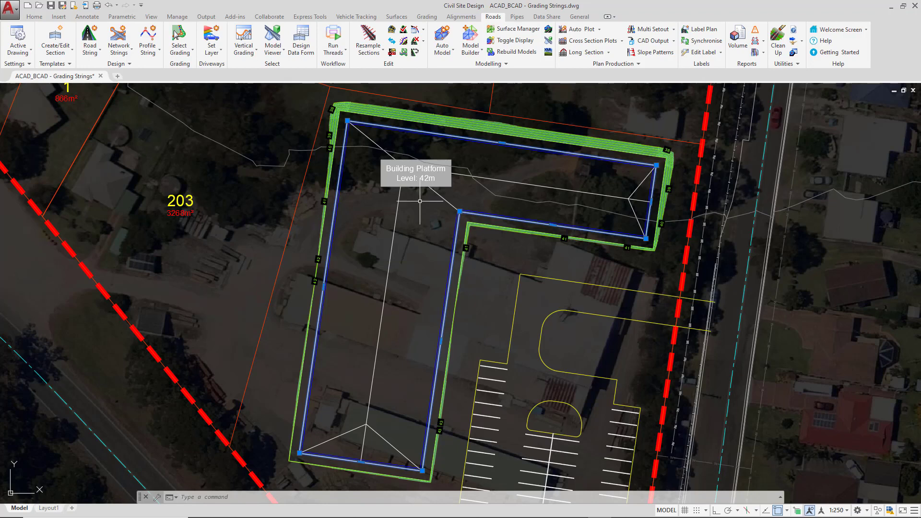
Stretch the platform polyline's north-west corner vertex about 12 m westward, and shift it slightly further south-west
click(347, 121)
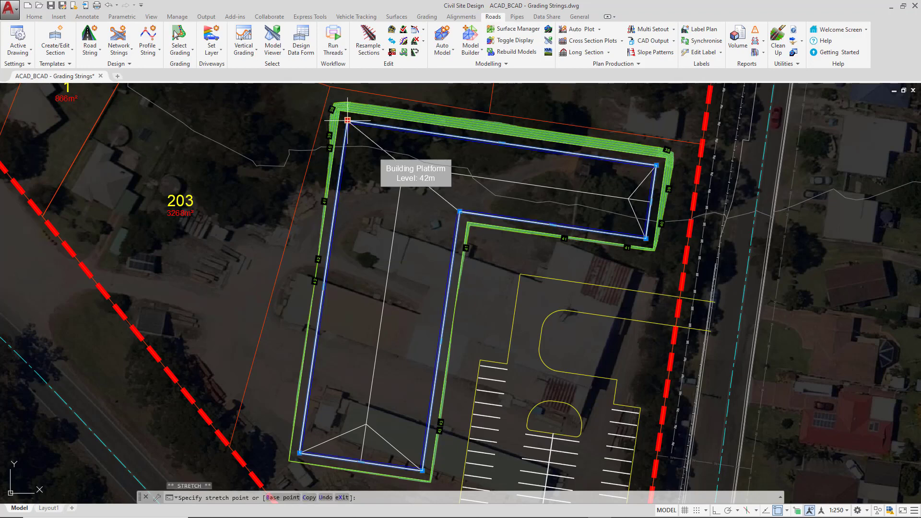
click(291, 113)
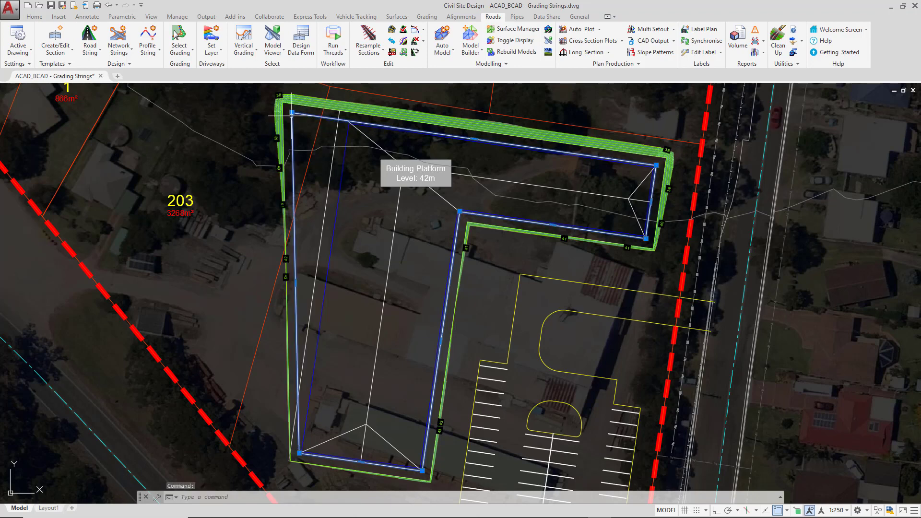
click(291, 114)
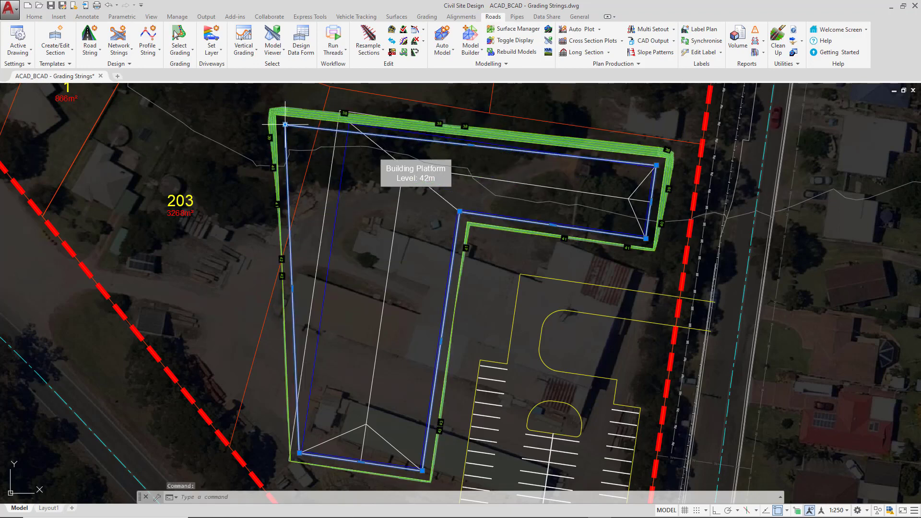
Return the platform polyline's north-west corner vertex to the building outline's north-west corner and clear the selection
click(367, 140)
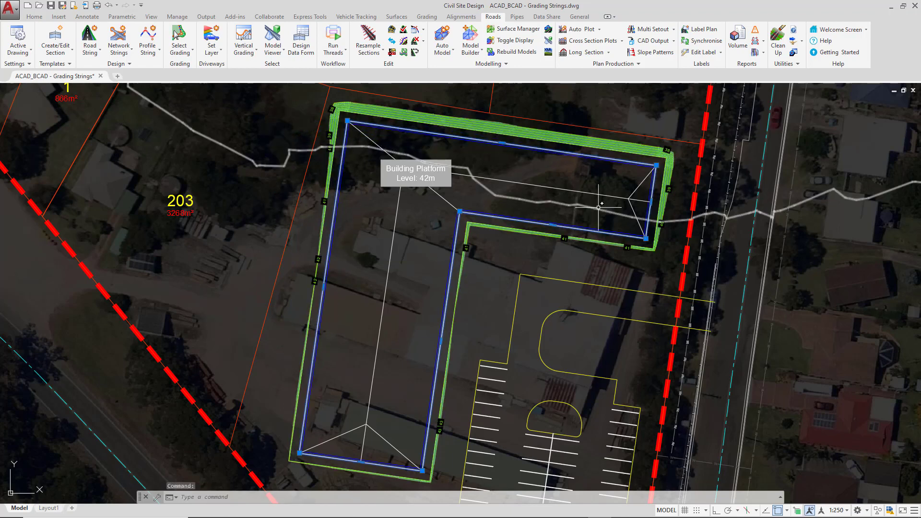
key(Escape)
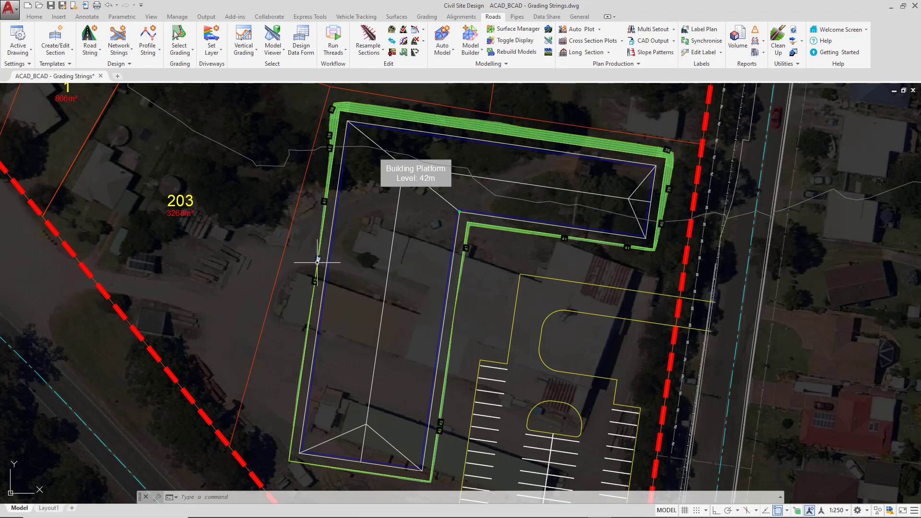
Open the Delete Grading dialog to view the grading strings available for deletion, and cancel it without deleting any
click(35, 18)
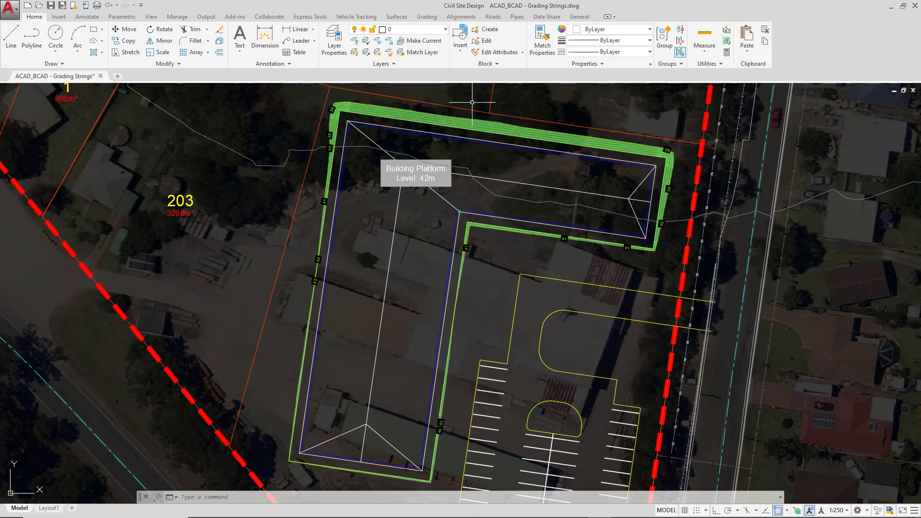
click(493, 18)
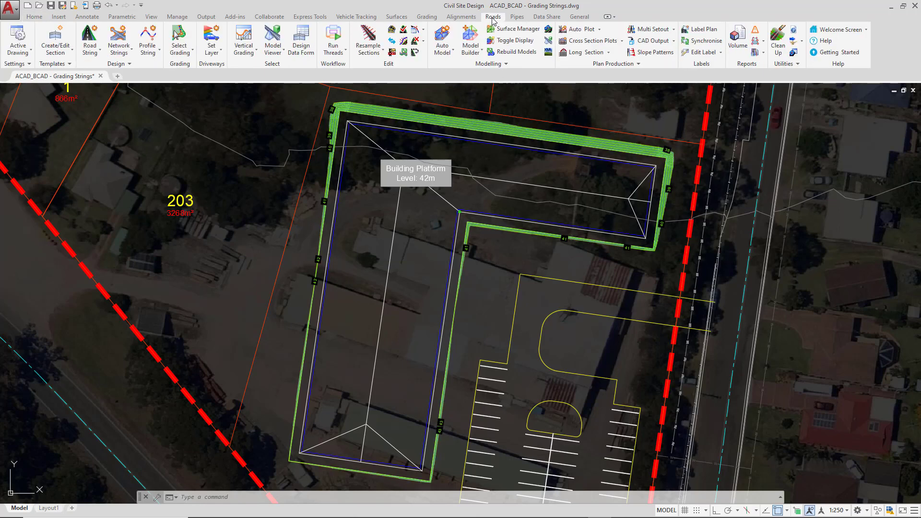
click(183, 53)
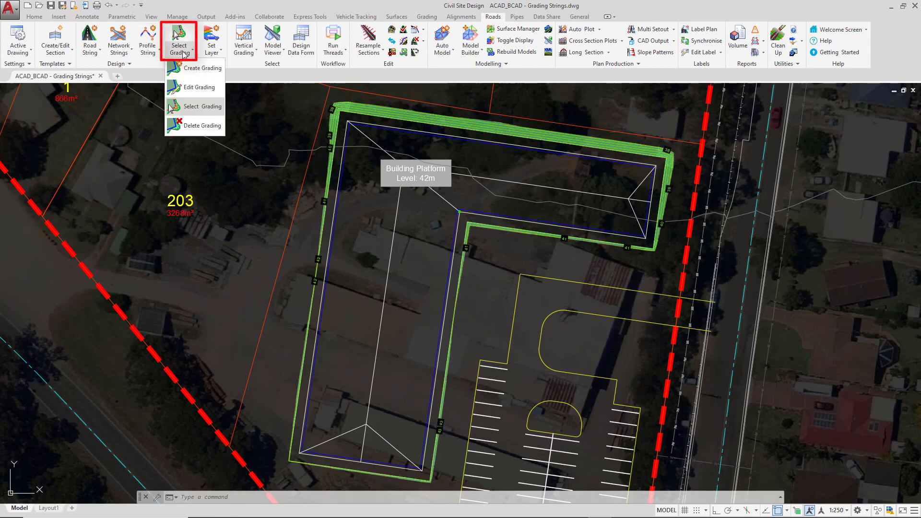
click(198, 127)
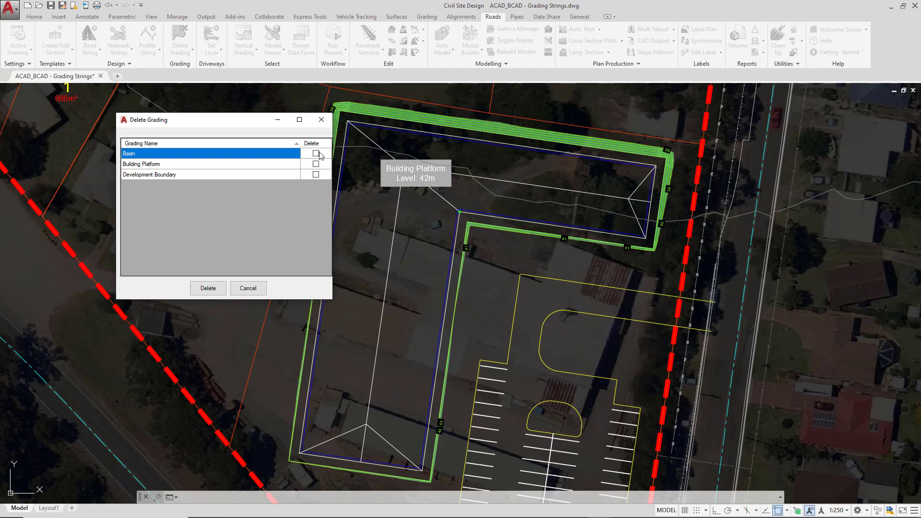
click(248, 288)
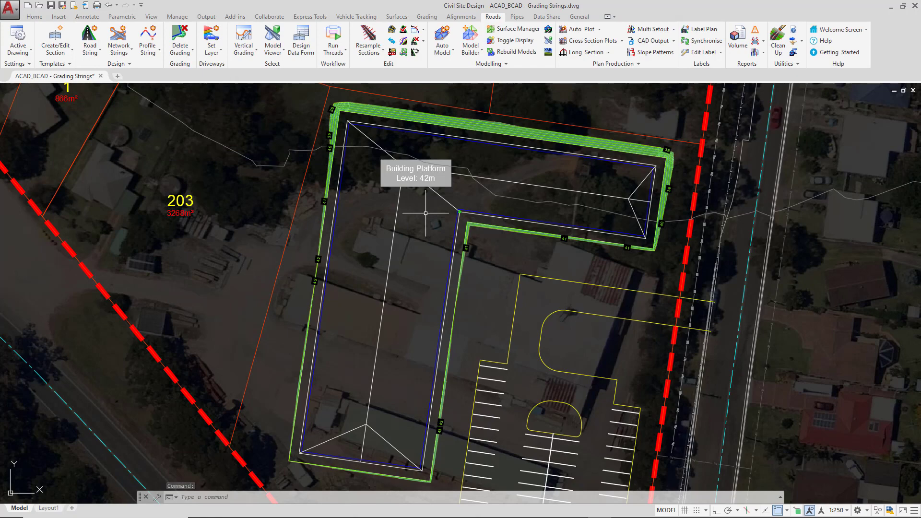
Open the Building Platform string with Edit Grading, turn on No Surface Creation, and close the settings without updating
click(182, 51)
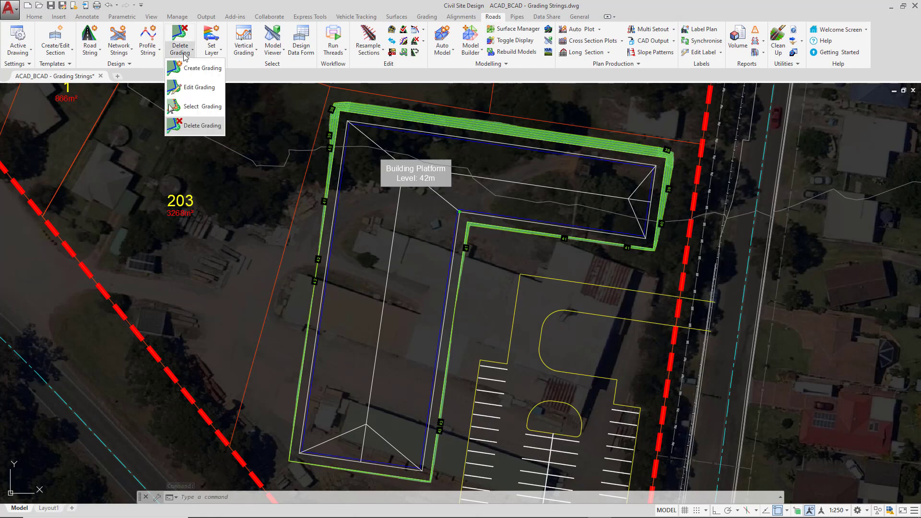
click(195, 88)
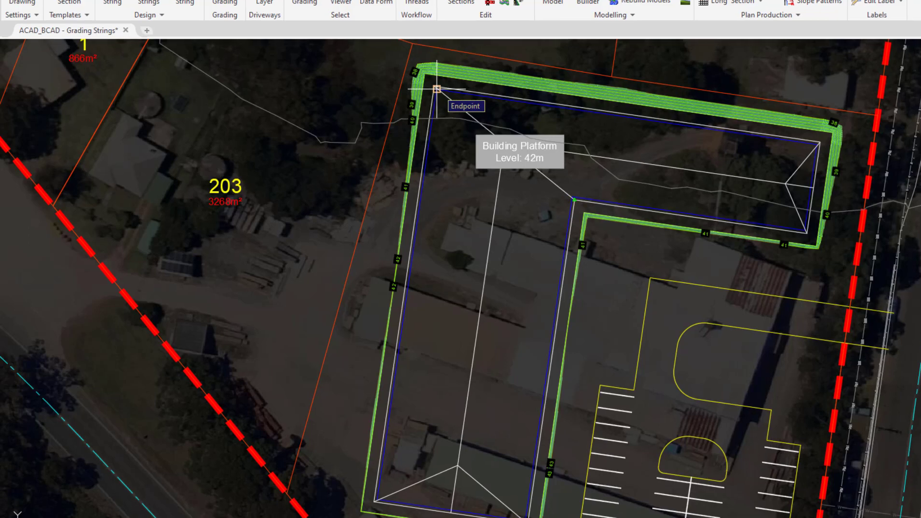
click(436, 88)
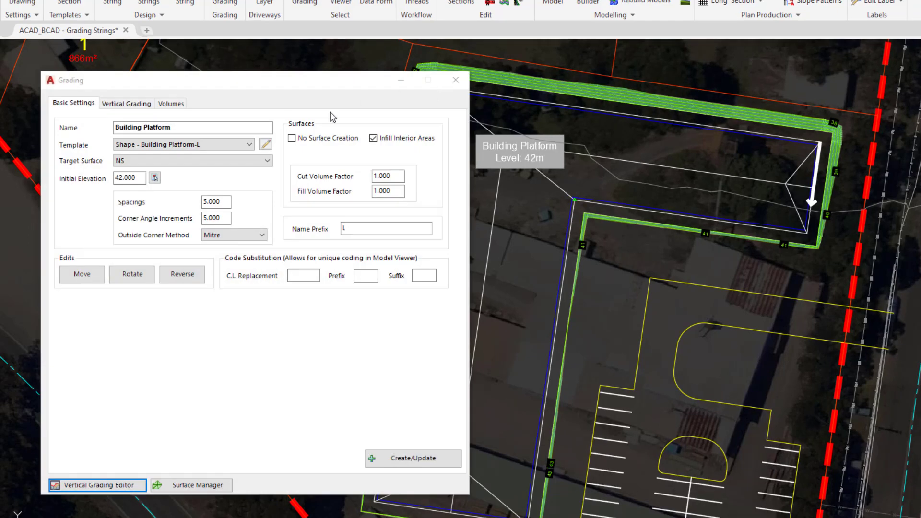
click(292, 139)
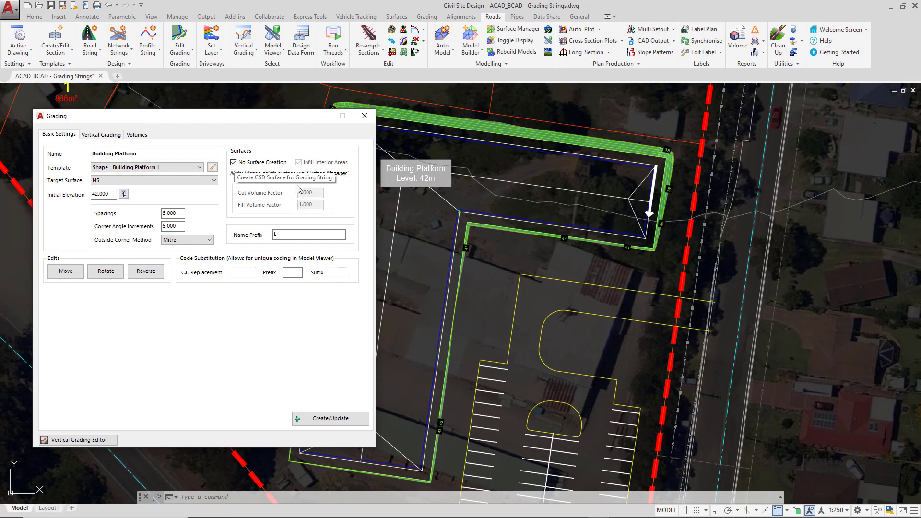
click(365, 116)
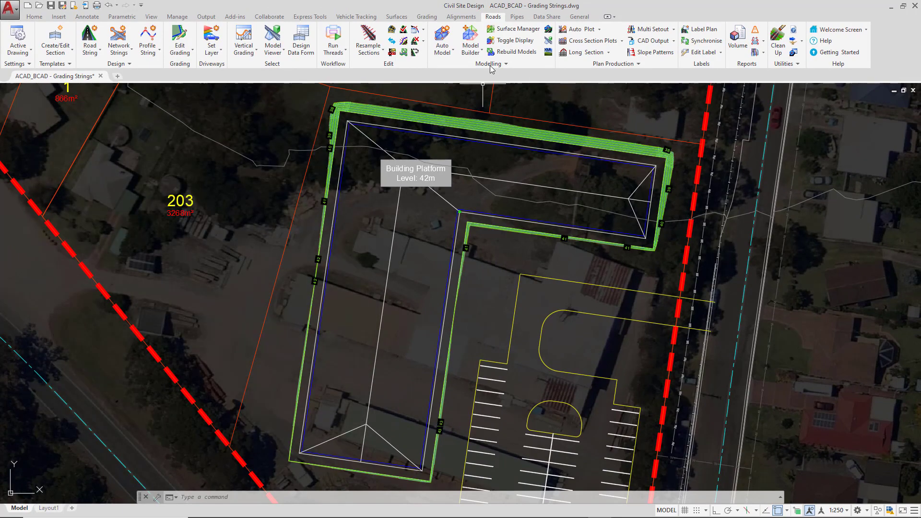
In the Surface Manager, choose GR-Building Platform as the current surface, examine its delete option, and close the manager
click(507, 29)
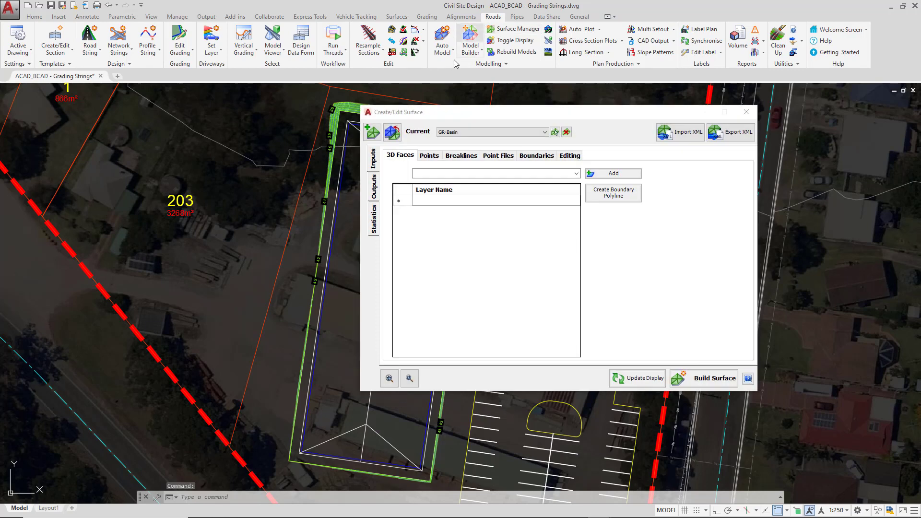
click(469, 134)
click(469, 140)
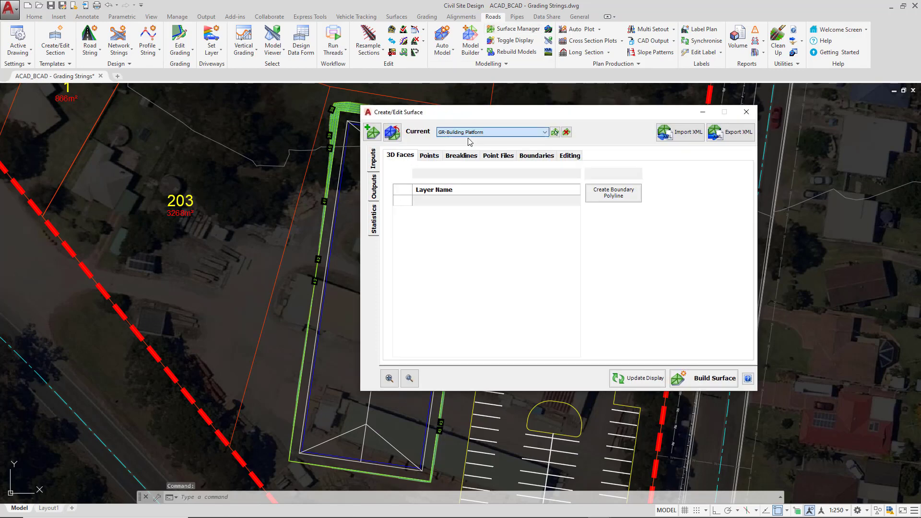
click(566, 132)
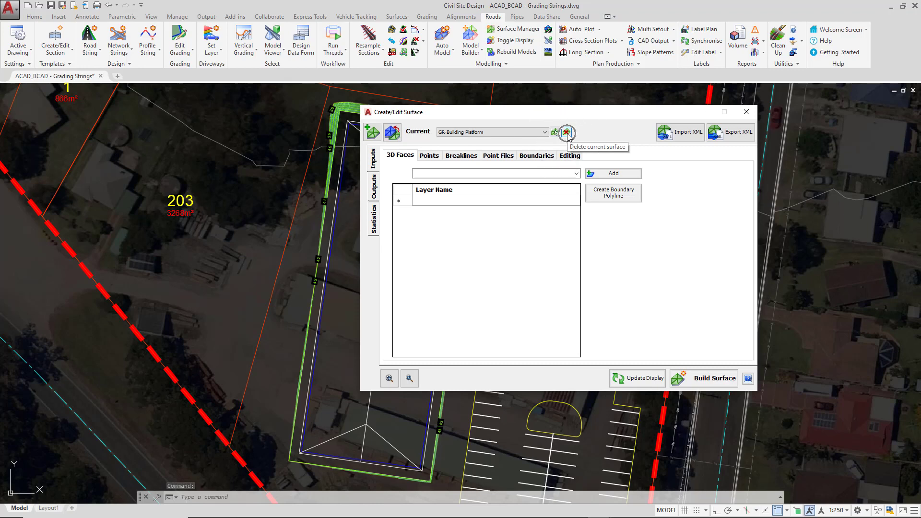
click(566, 133)
click(746, 112)
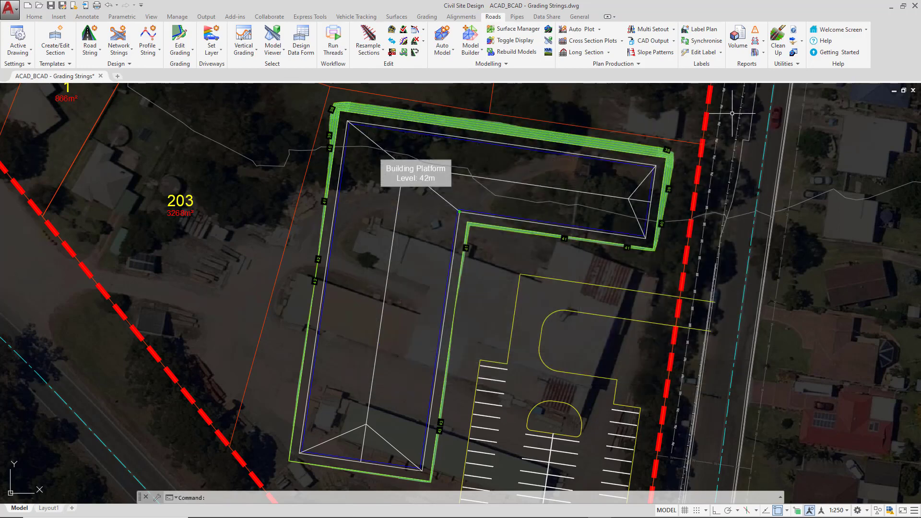
Reopen the Building Platform string's settings with Edit Grading by picking its polyline in the drawing
click(179, 40)
click(362, 121)
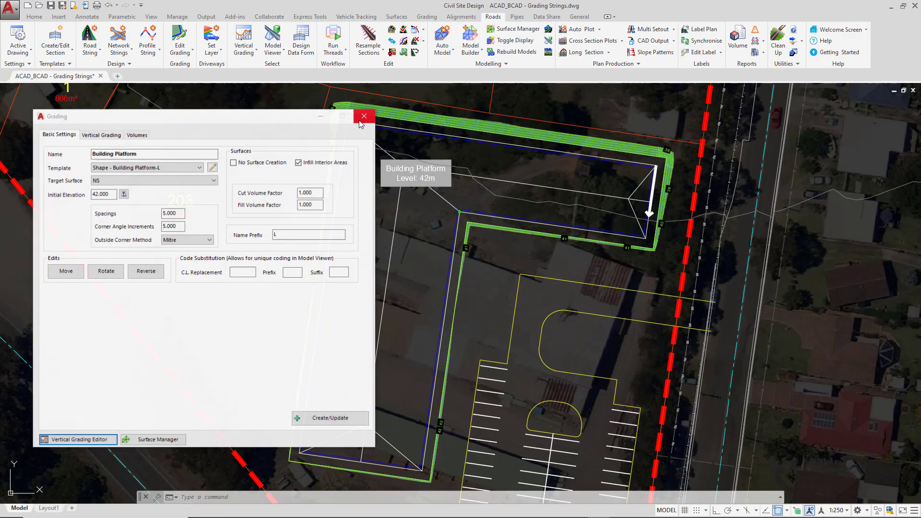